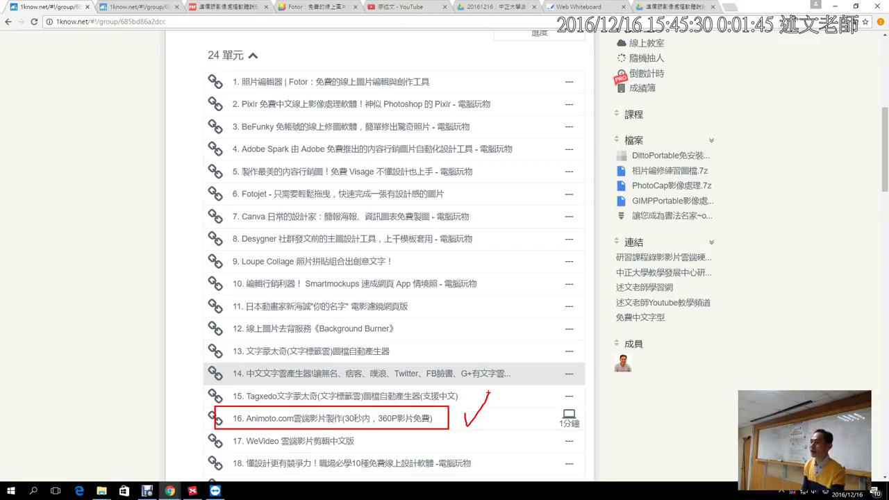
Open unit 16, the Animoto.com cloud video unit, from the course list and load its website in a separate page
key(Escape)
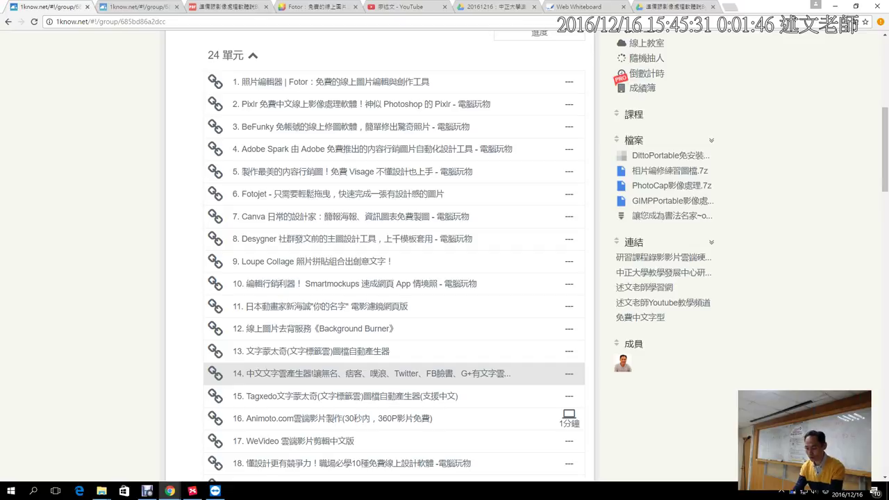
click(296, 422)
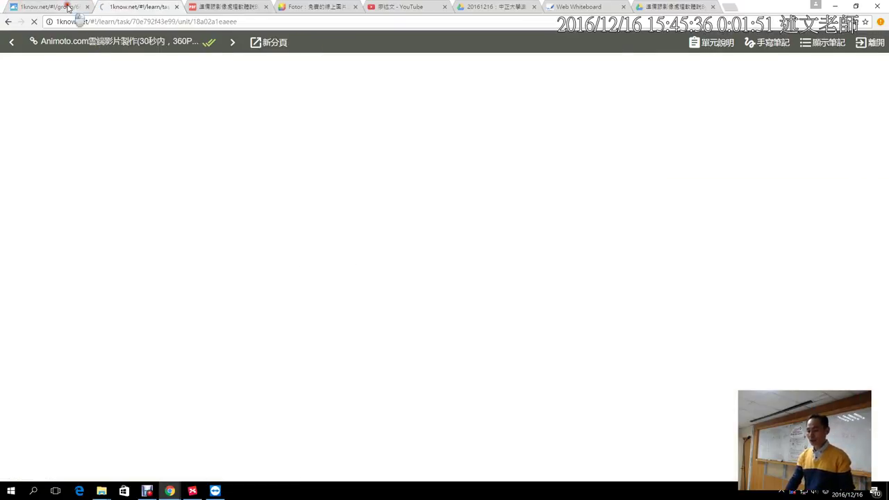
click(68, 6)
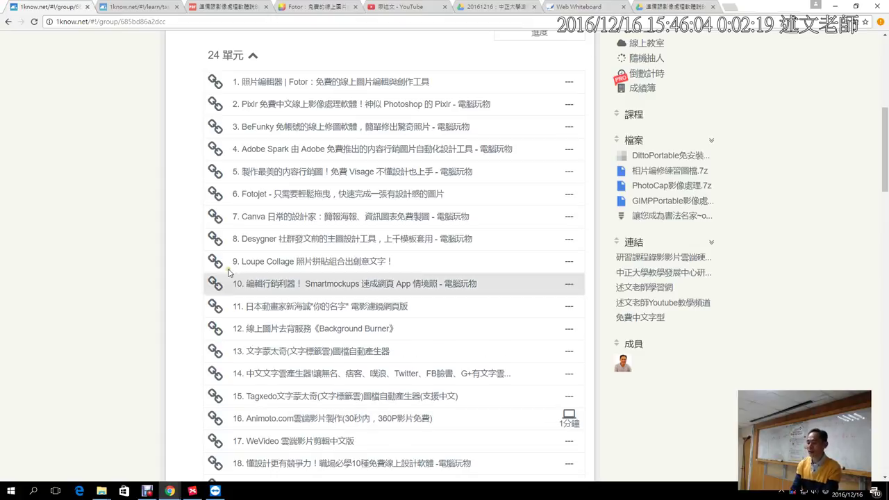
click(120, 10)
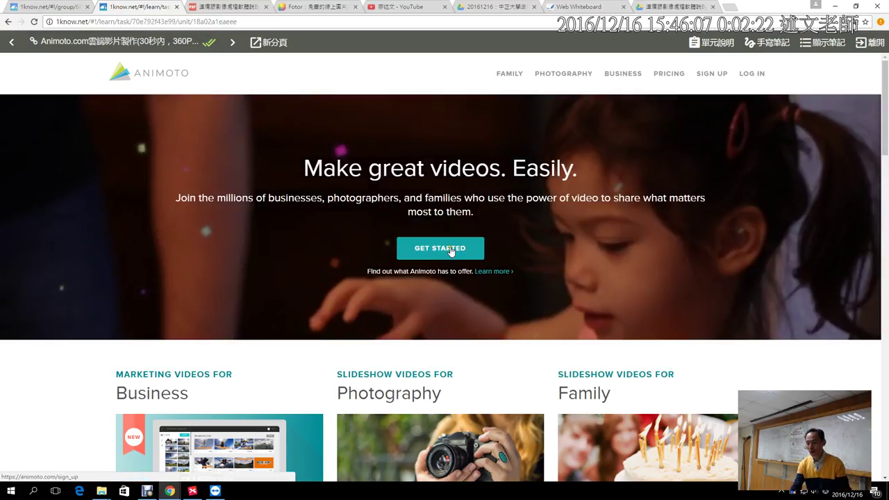
click(270, 43)
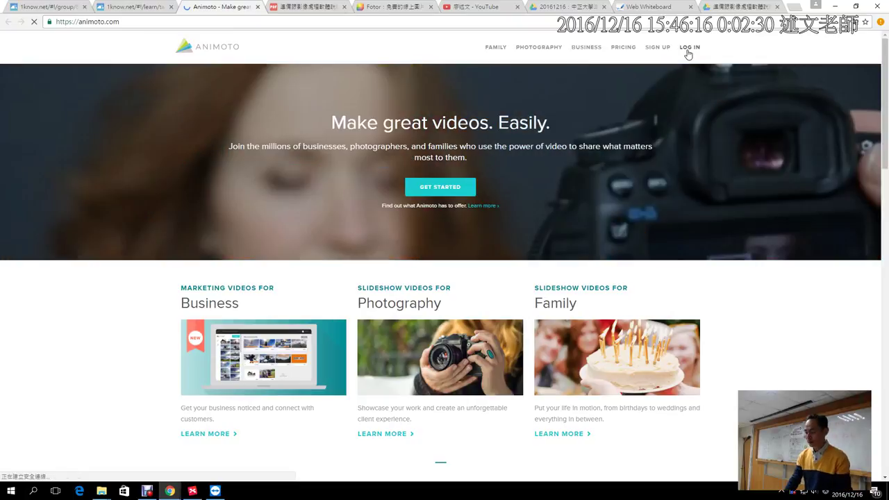
Log in to Animoto and create a new Slideshow Video from the dashboard
click(688, 50)
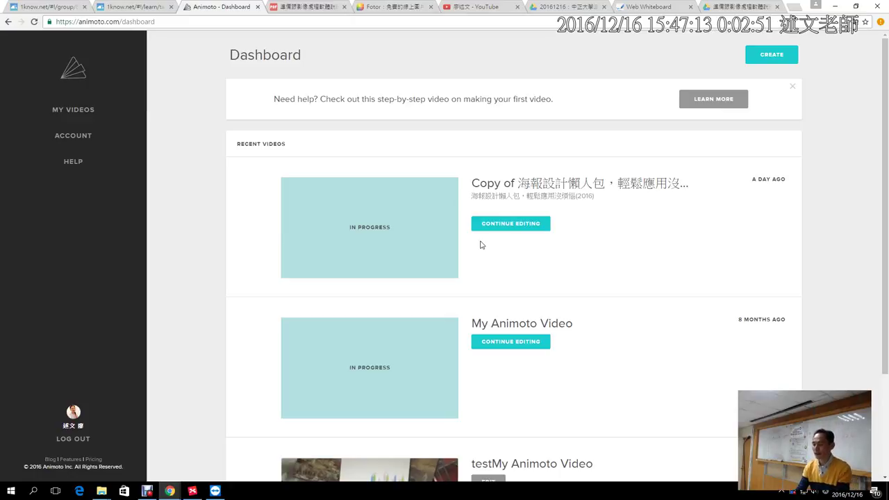
click(73, 75)
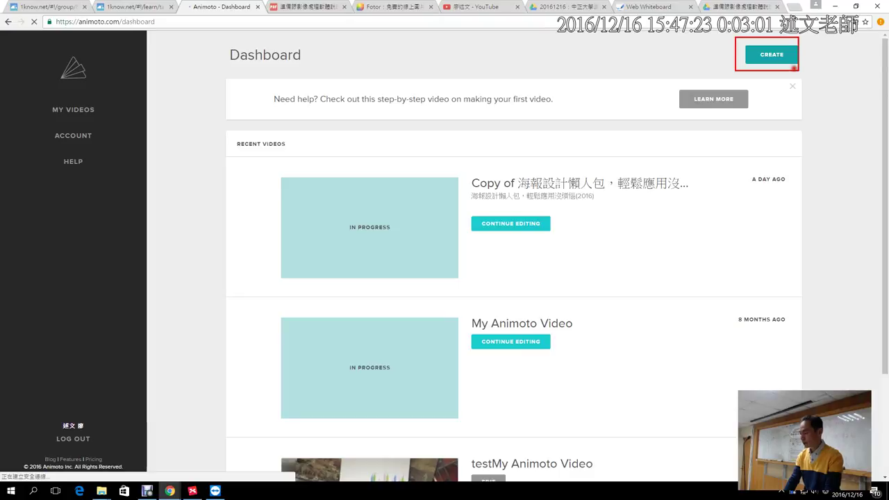
click(764, 57)
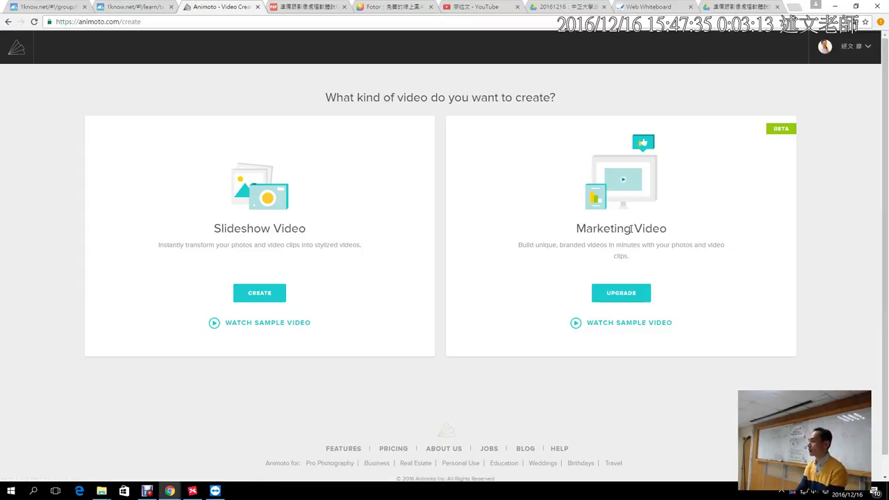
click(252, 294)
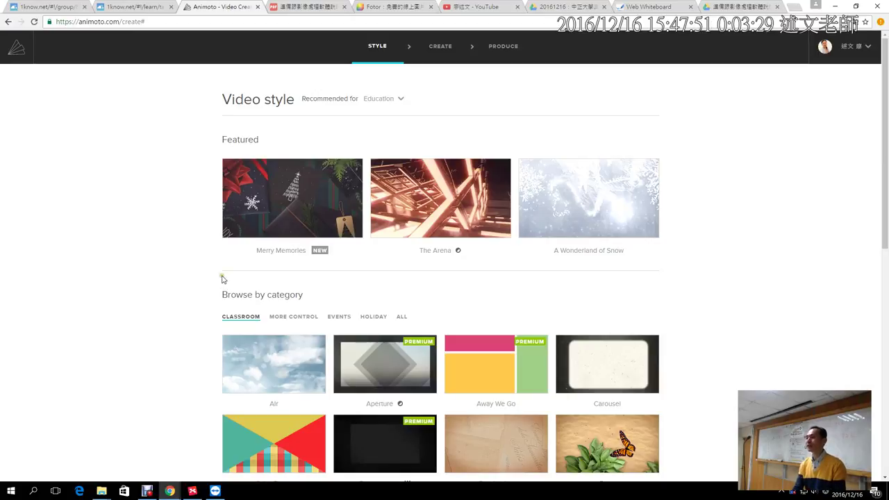
Open the Destination style from the Classroom category, play its sample video and pause it
scroll(148, 291, down, 3)
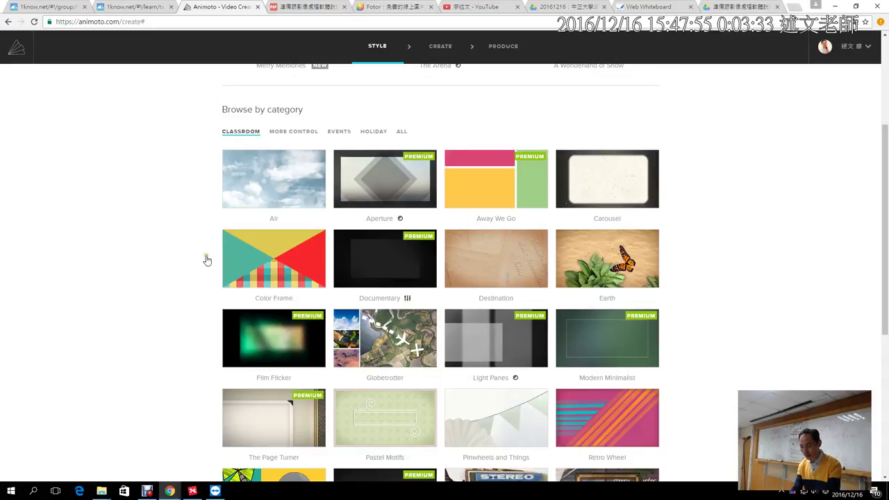
mouse_move(399, 159)
mouse_down()
mouse_move(412, 136)
mouse_move(437, 144)
mouse_move(433, 159)
mouse_move(397, 157)
mouse_up()
key(Escape)
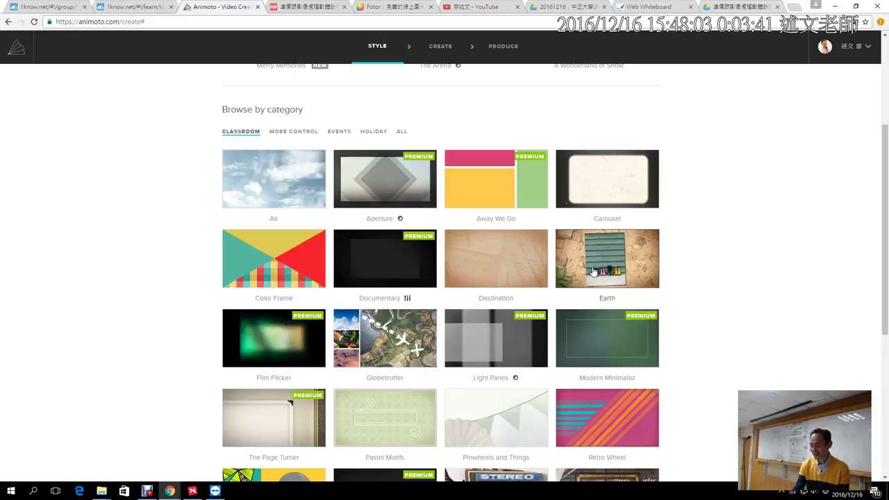
click(518, 275)
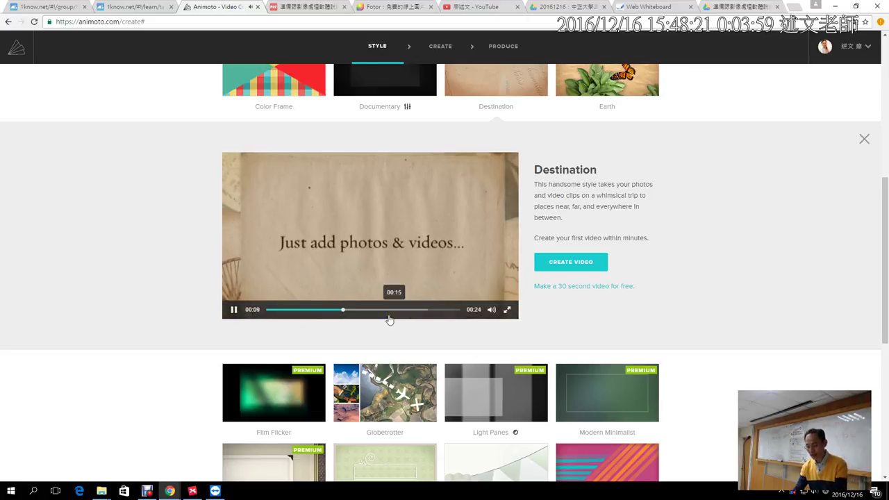
click(234, 310)
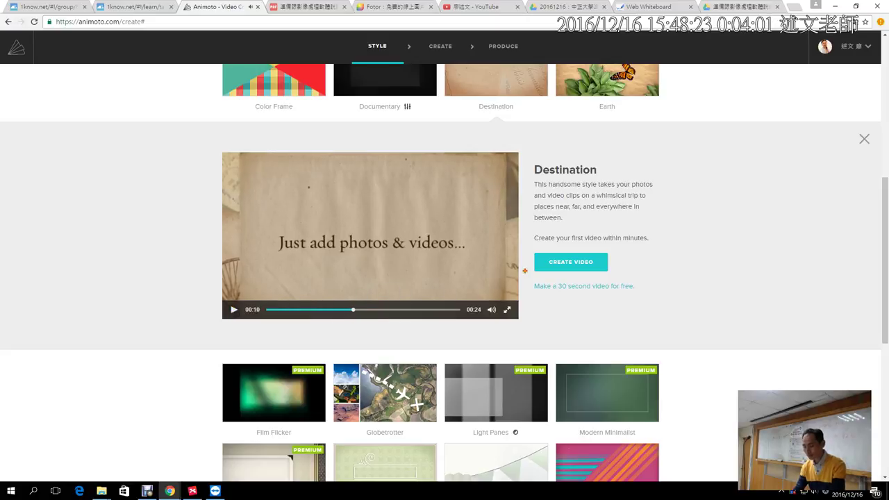
Start a free 30 second video with the Destination style
drag(589, 247, 605, 268)
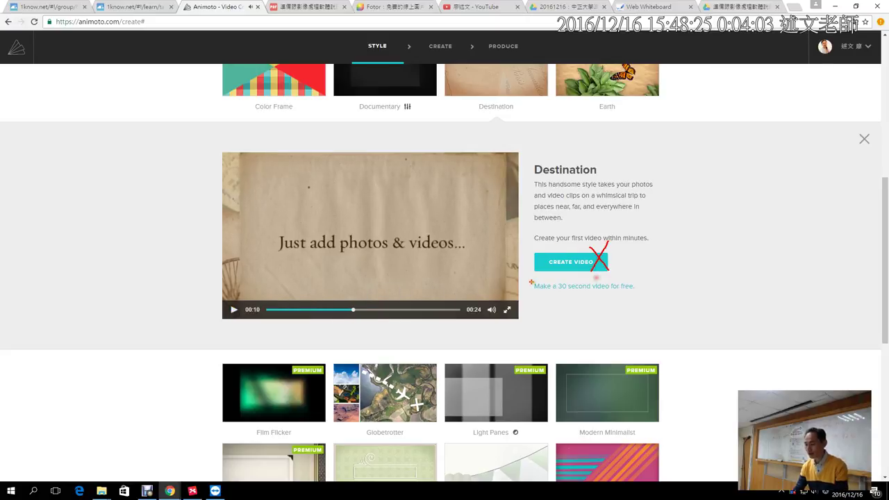
mouse_move(530, 279)
mouse_down()
mouse_move(554, 291)
mouse_move(640, 295)
mouse_up()
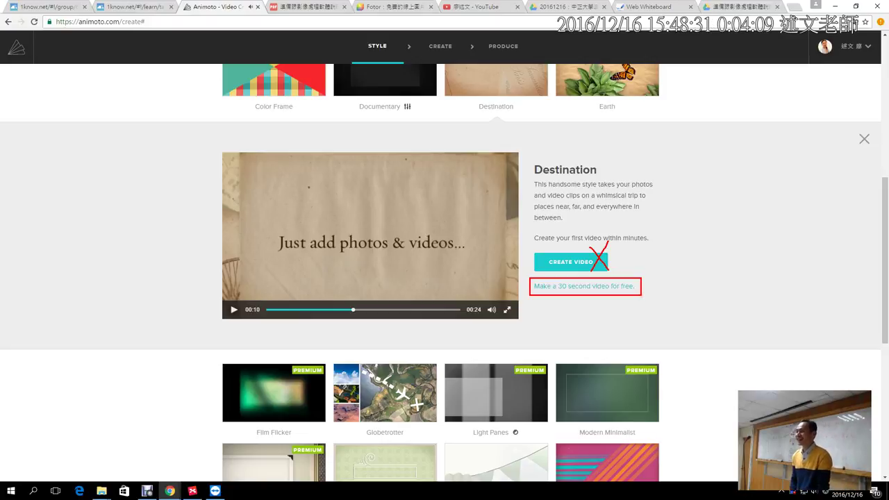
key(Escape)
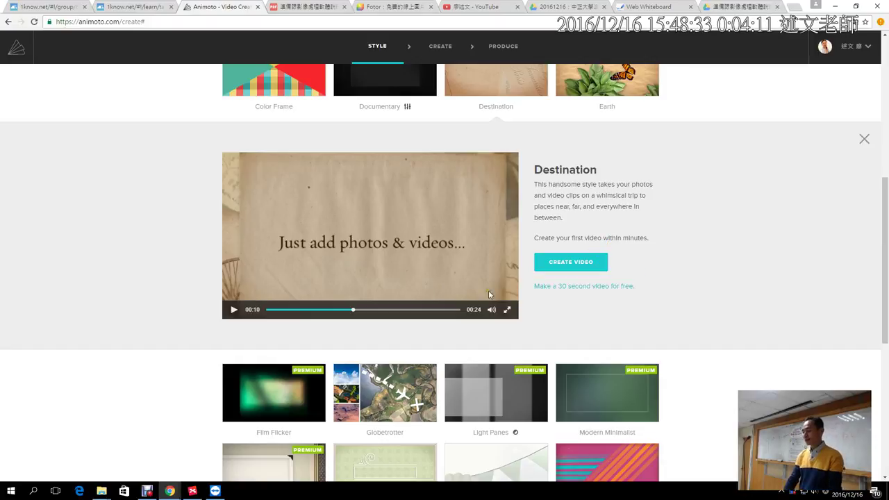
click(573, 287)
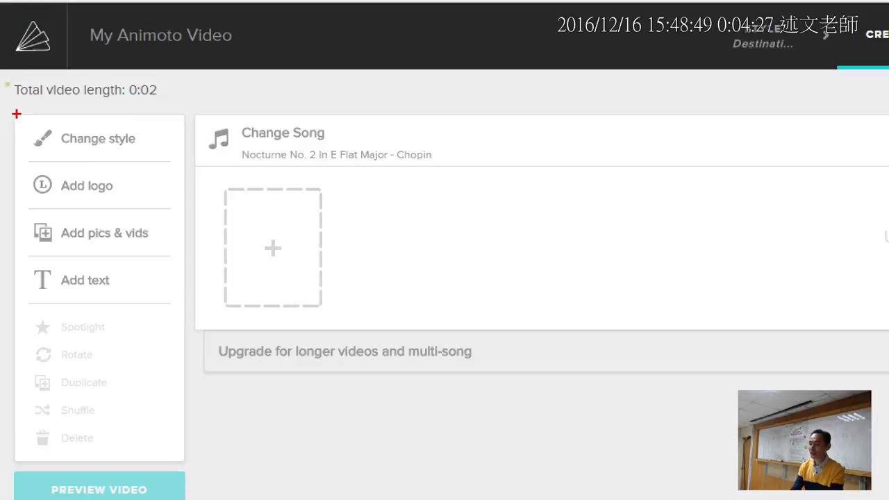
mouse_move(23, 109)
mouse_down()
mouse_move(53, 142)
mouse_move(175, 163)
mouse_up()
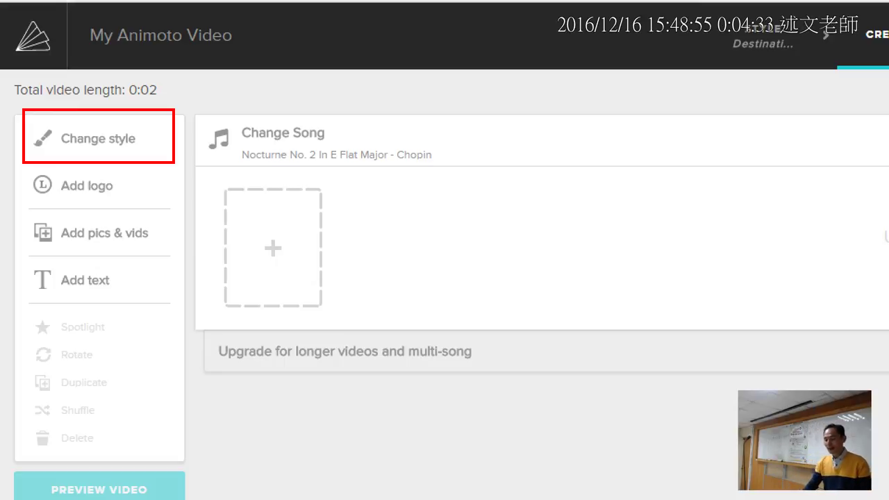
drag(145, 177, 183, 169)
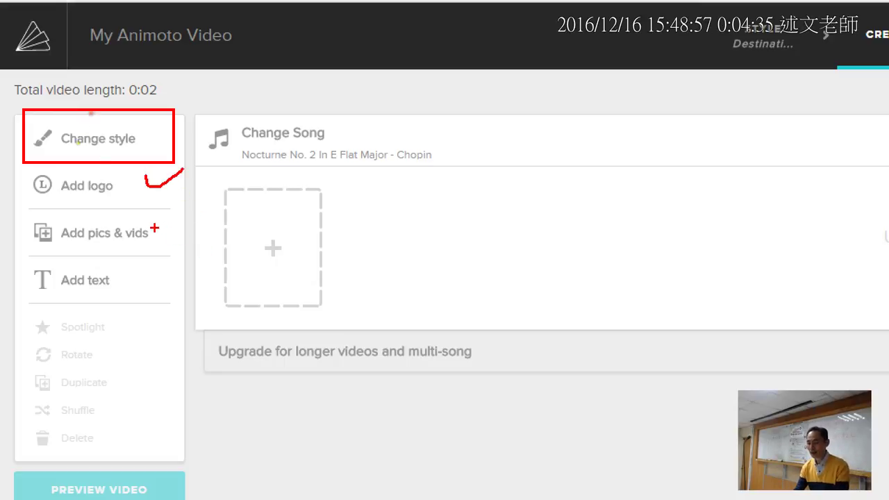
drag(149, 223, 188, 206)
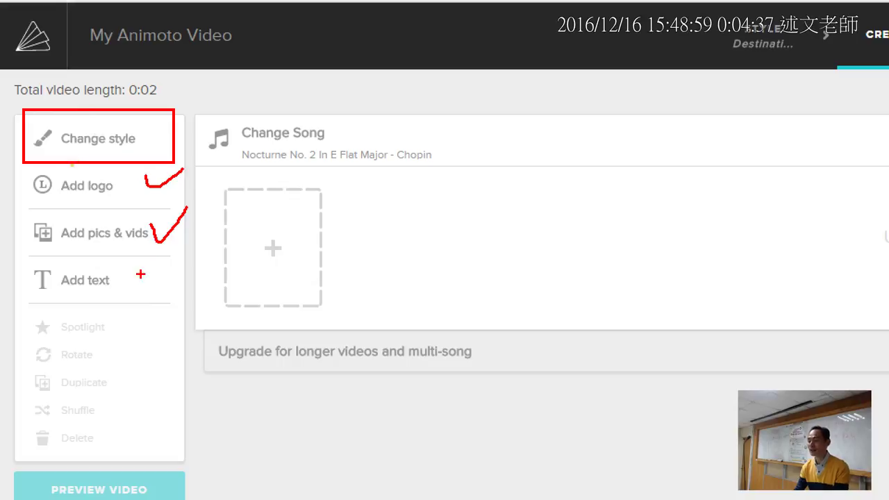
drag(128, 278, 185, 233)
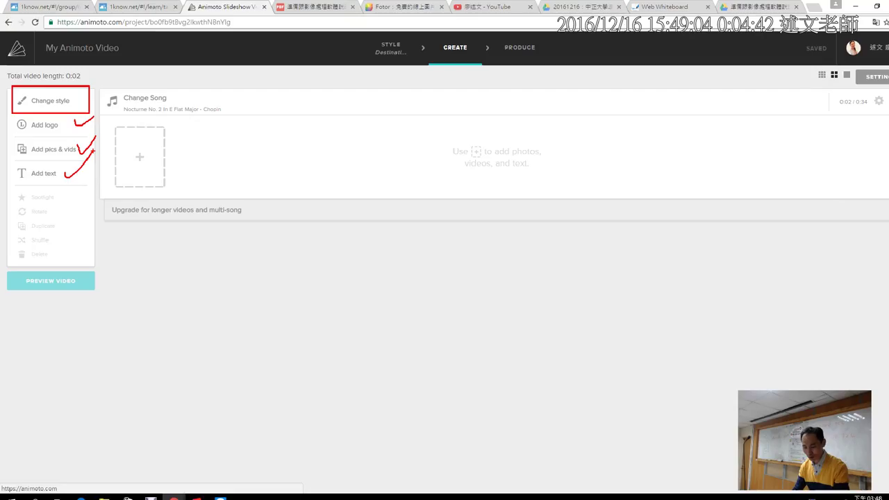
key(Escape)
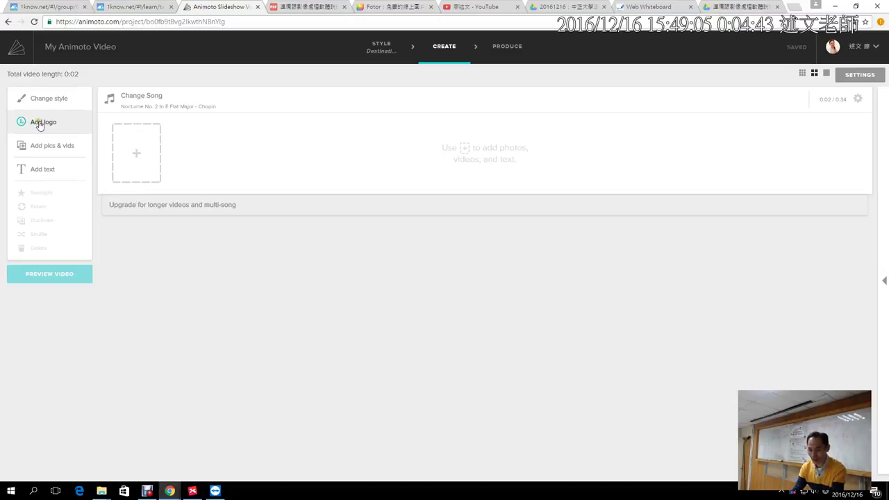
Open the Holiday collection of the Image Library as the source for adding pictures to the video
click(49, 147)
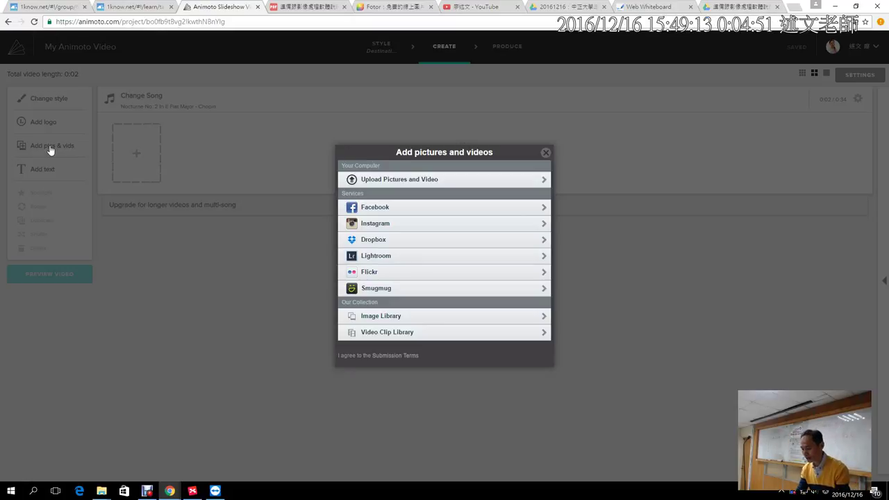
click(352, 245)
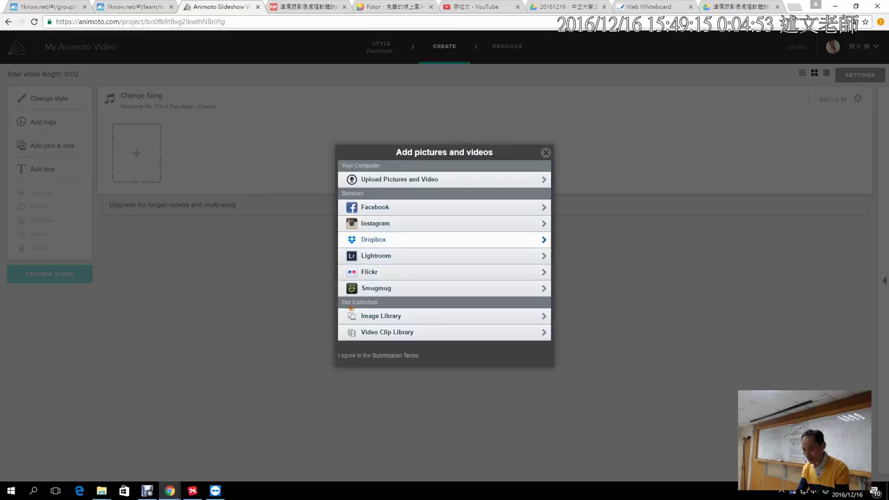
mouse_move(340, 309)
mouse_down()
mouse_move(400, 344)
mouse_move(539, 309)
mouse_move(538, 344)
mouse_up()
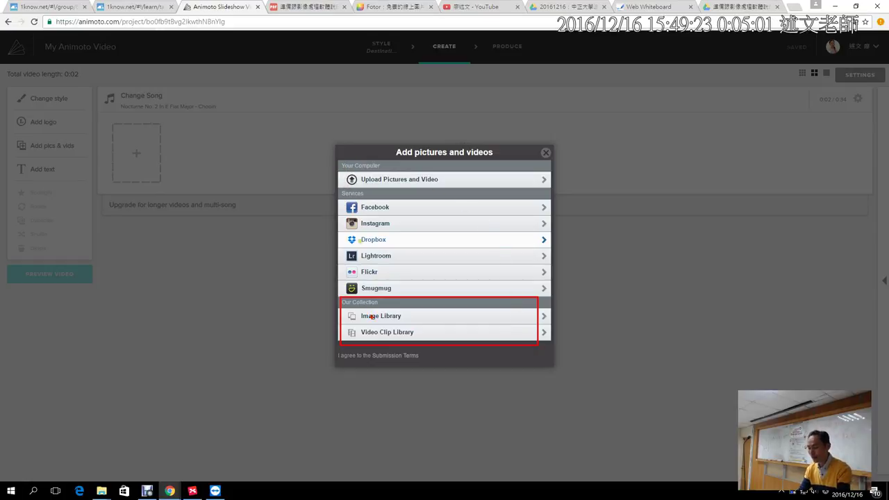
click(543, 318)
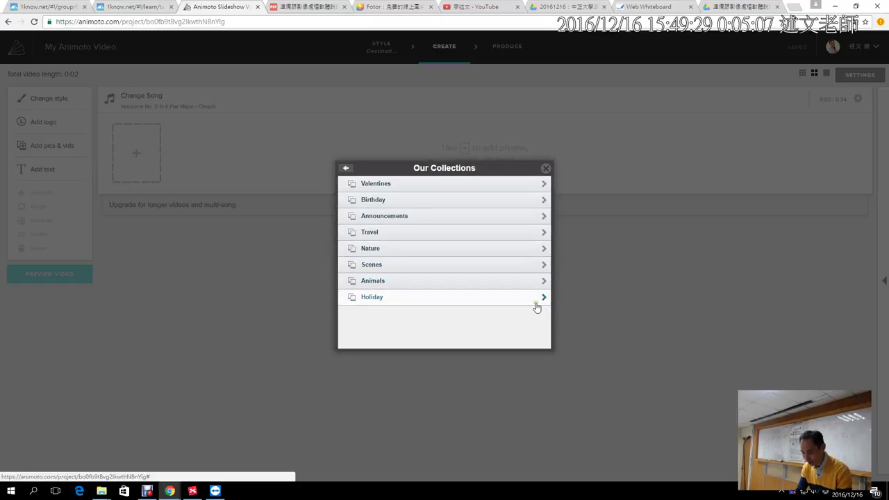
click(544, 299)
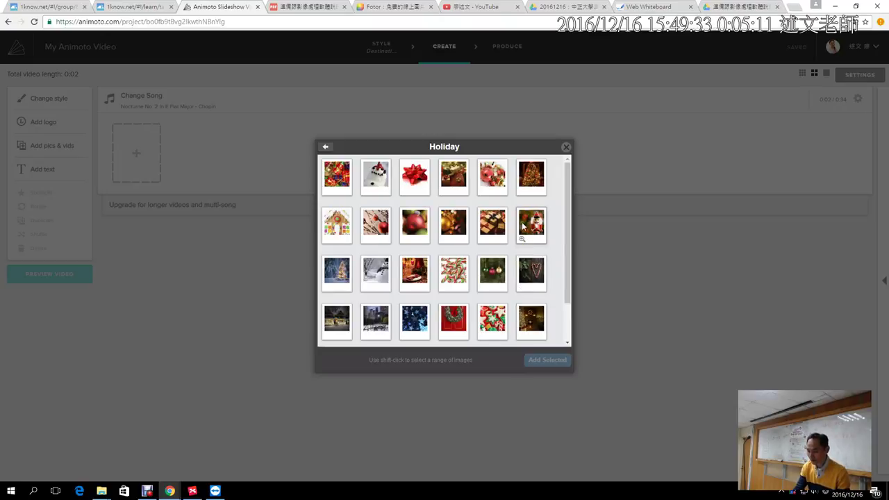
Add five Holiday pictures to the video: the wrapped gifts, snowman, red bells, red bauble and gold bauble
click(526, 222)
click(453, 224)
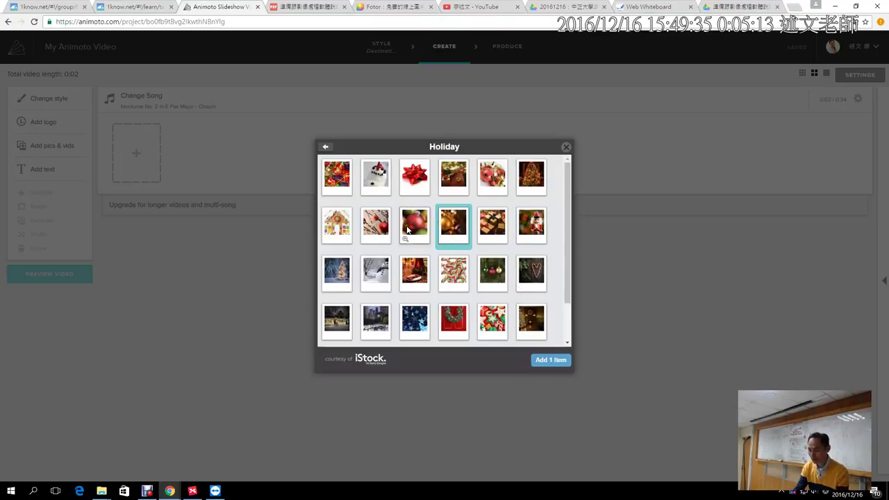
click(408, 230)
click(372, 184)
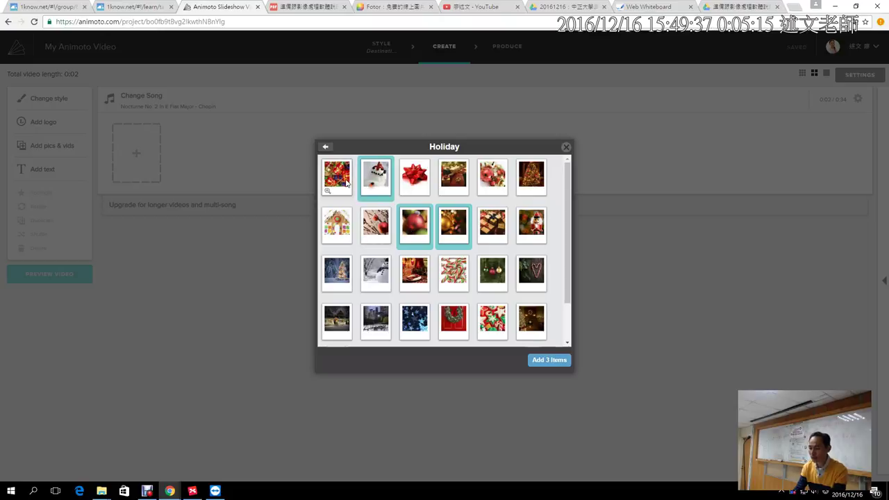
click(344, 182)
click(493, 175)
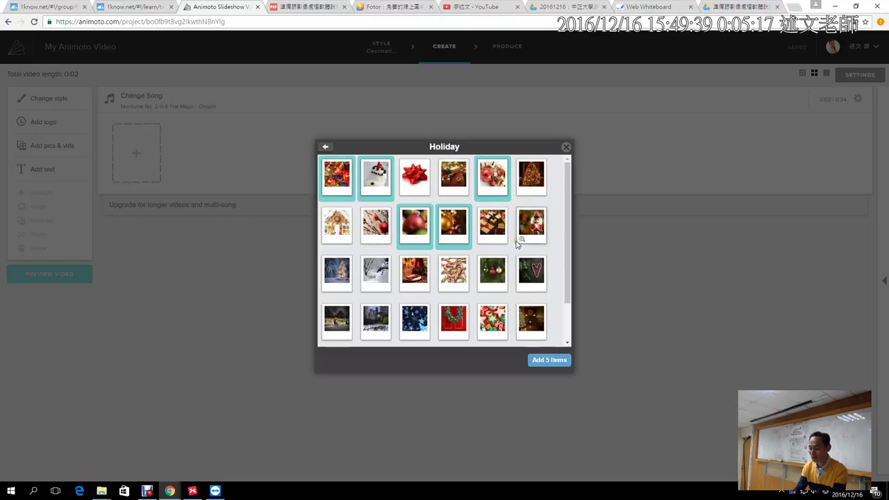
click(546, 361)
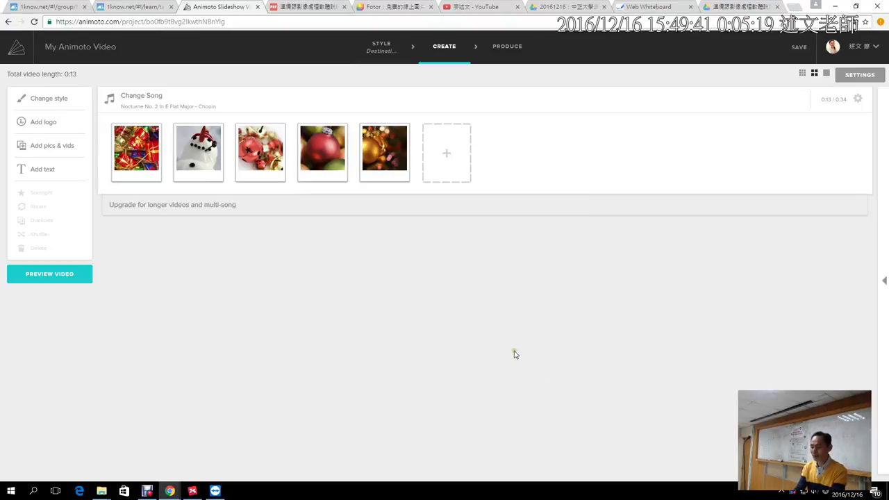
Open the Celebrations collection of the Video Clip Library as the source for adding a clip to the video
mouse_move(447, 162)
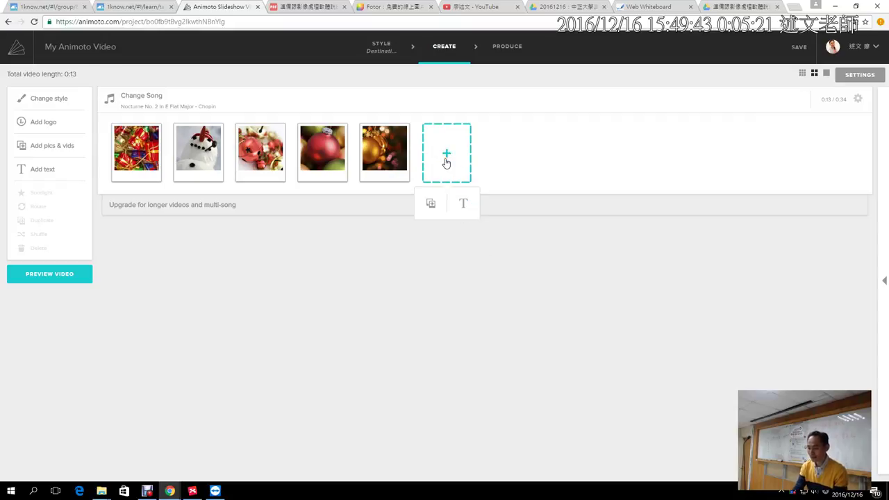
click(64, 147)
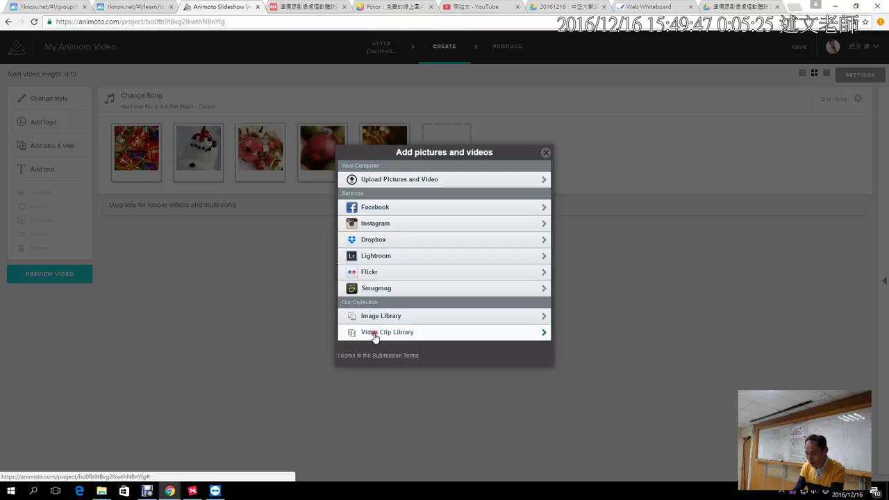
click(374, 334)
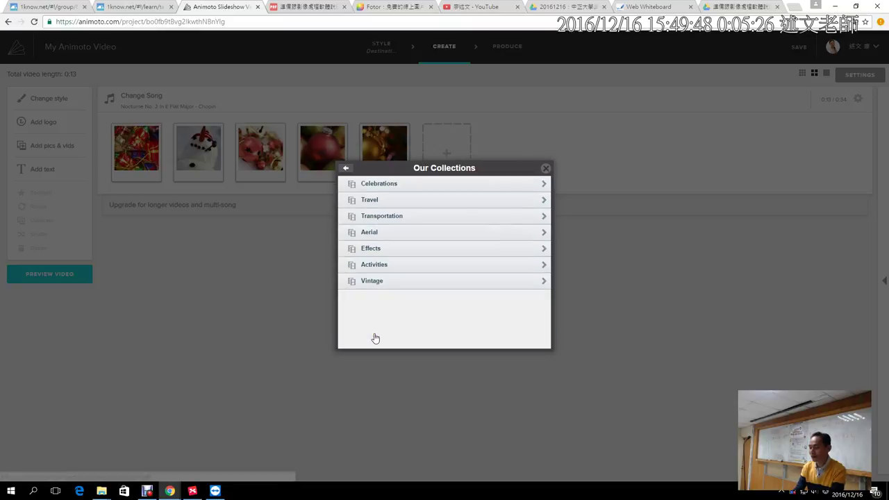
click(371, 186)
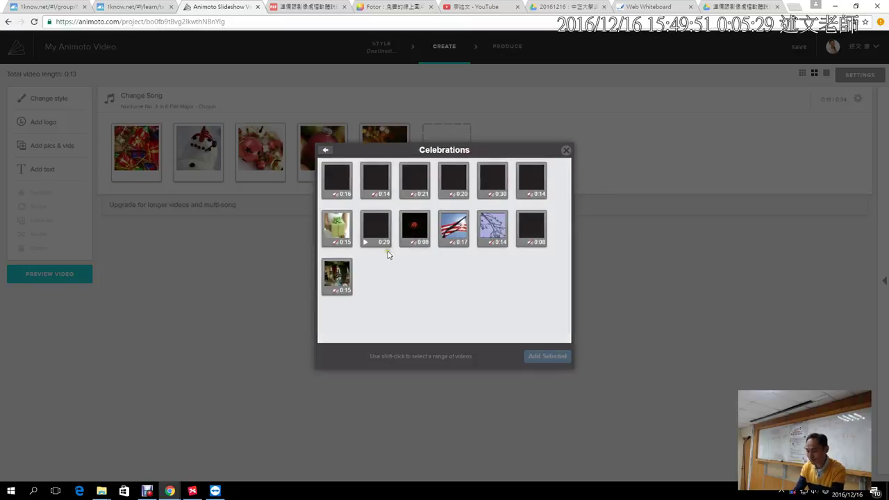
Add the 0:30 clip of the dog in a red party hat and place it third in the sequence, after the snowman
click(494, 179)
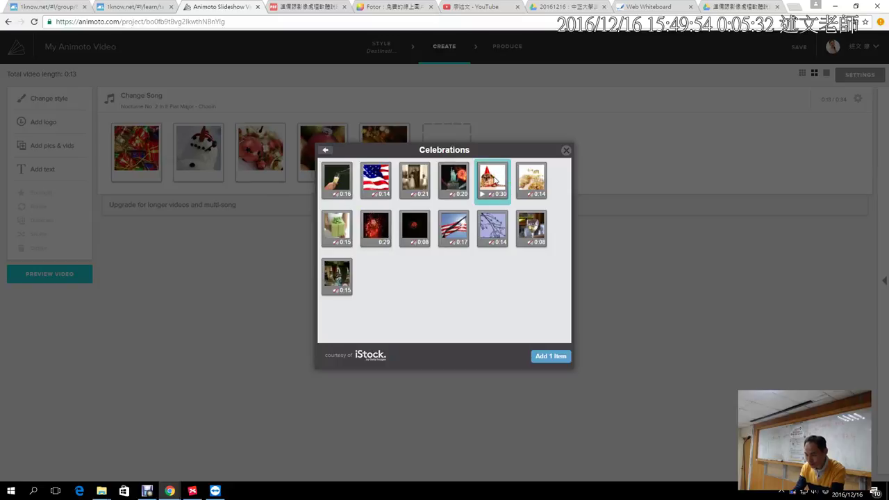
click(550, 358)
drag(457, 156, 273, 164)
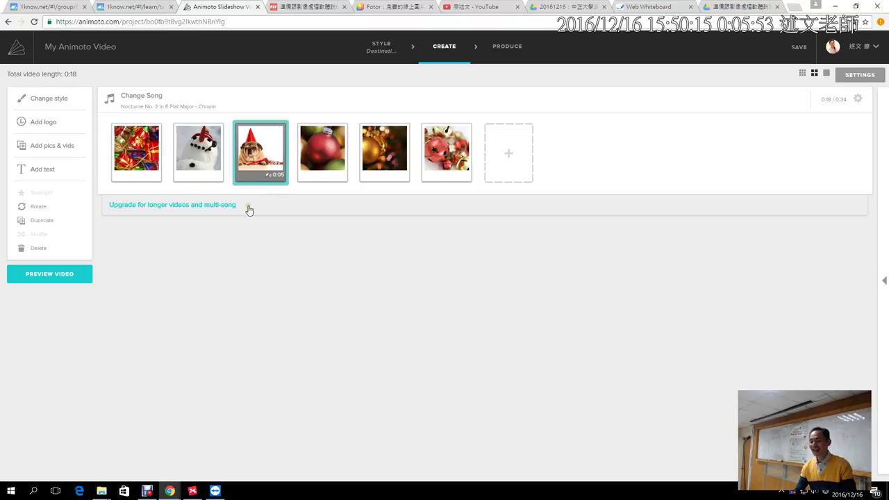
Start a new text slide and enter the title 中文字型有哪些？
click(39, 175)
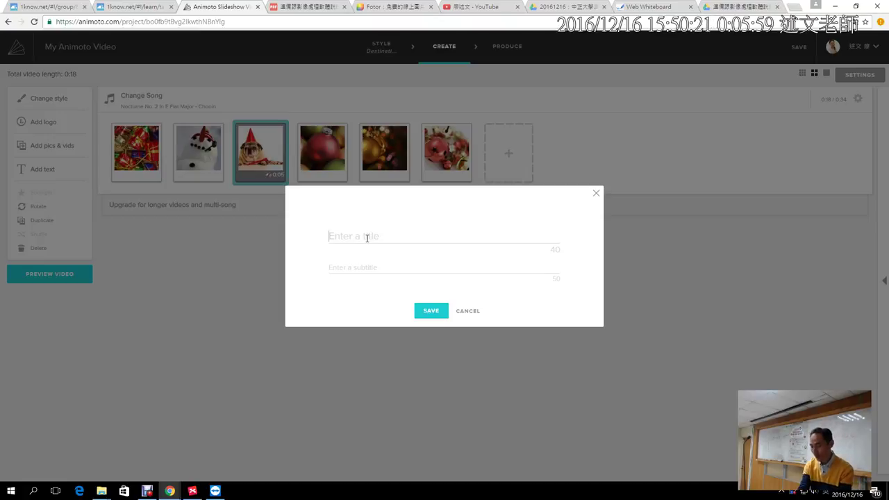
key(ctrl+space)
text(中)
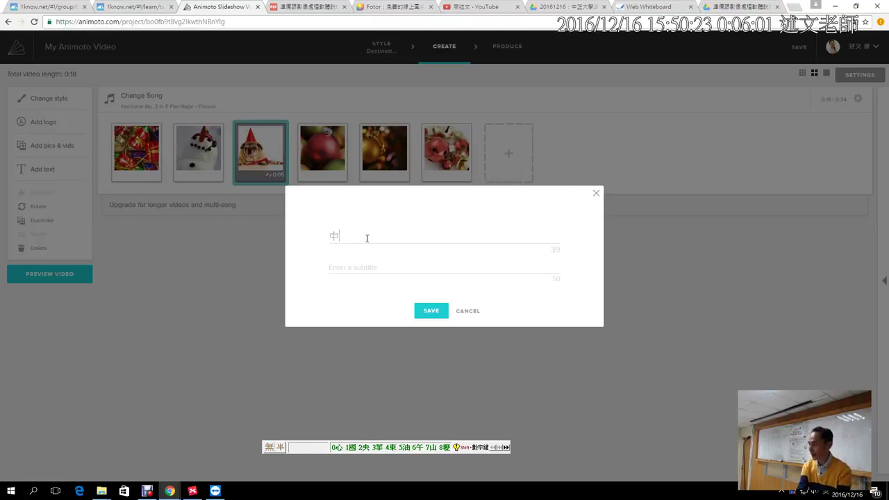
text(文字型有)
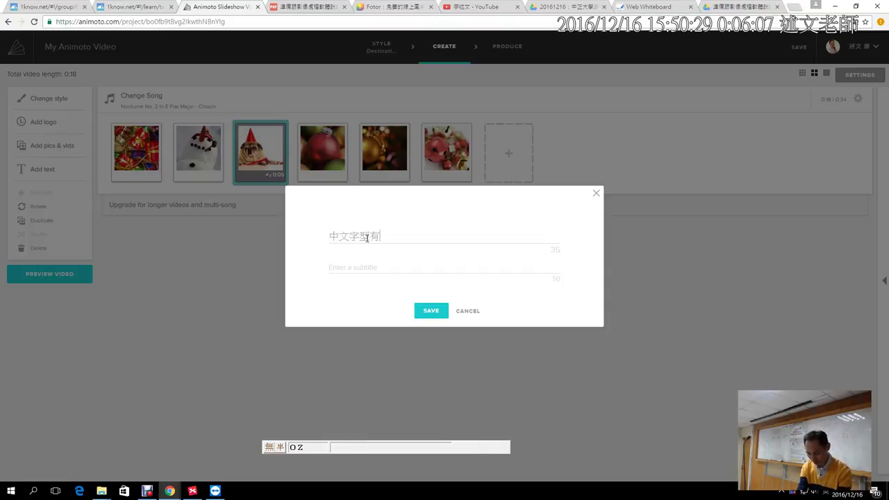
text(哪些)
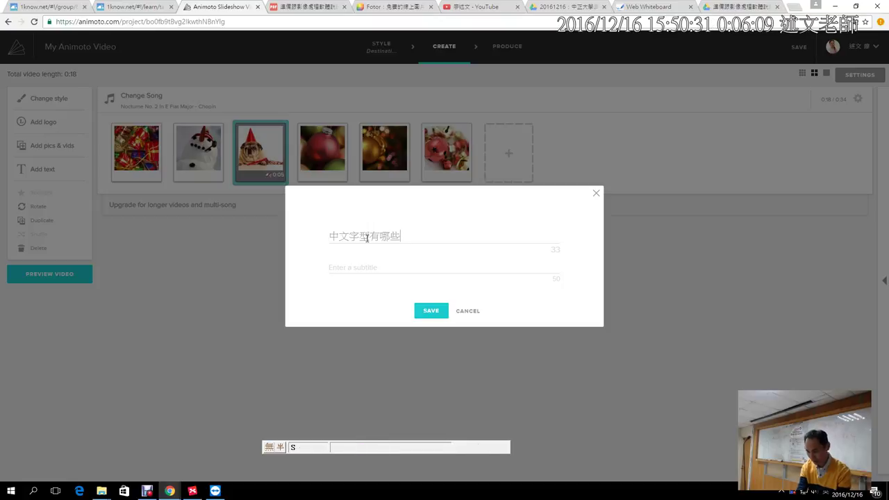
text(？)
Set the text slide's subtitle to 黑體字型 and save the slide
key(ctrl+a)
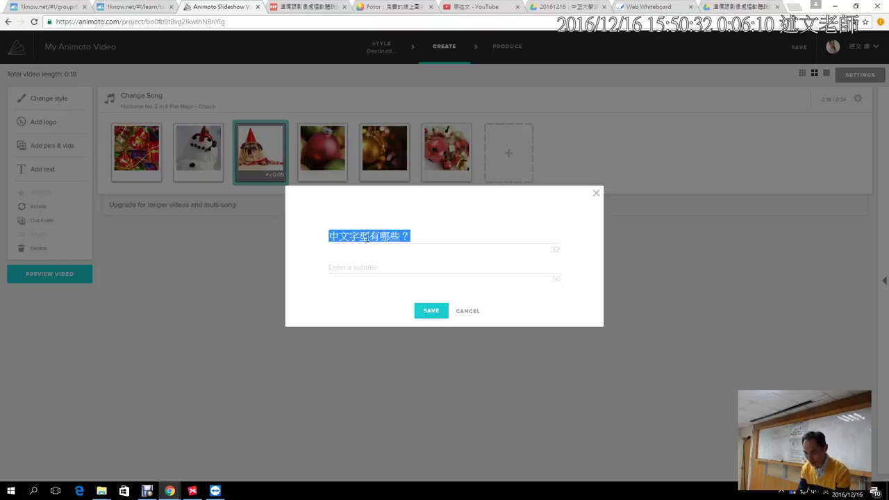
key(ctrl+c)
click(385, 271)
key(ctrl+v)
key(ctrl+a)
text(qfa)
key(BackSpace)
key(BackSpace)
key(BackSpace)
key(ctrl+space)
text(黑體字型)
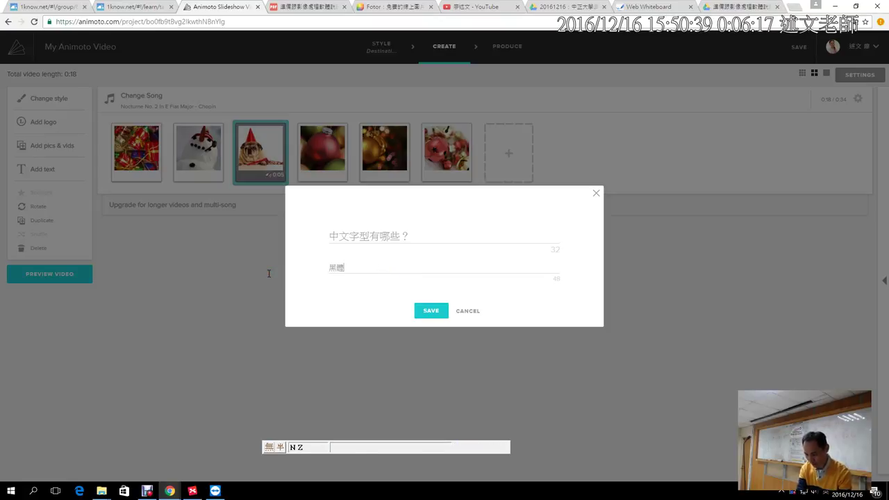
click(424, 312)
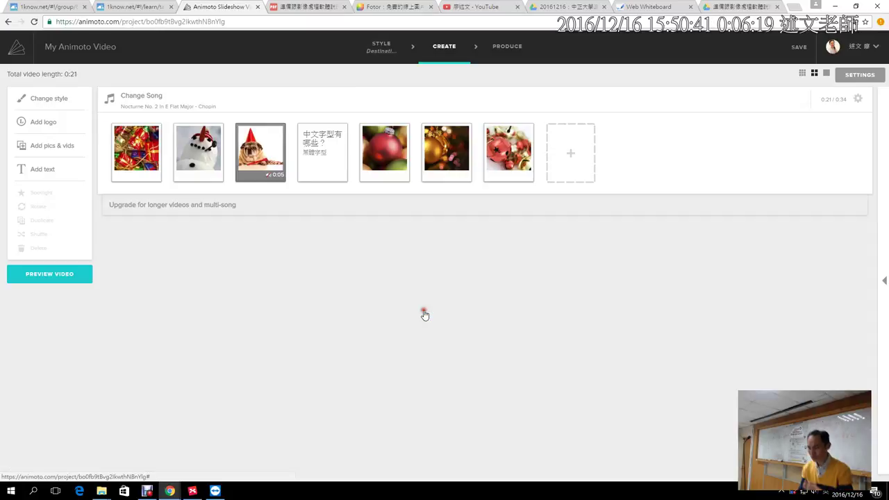
Move the text slide to the beginning of the video, preview the video and return to editing
drag(333, 180, 137, 166)
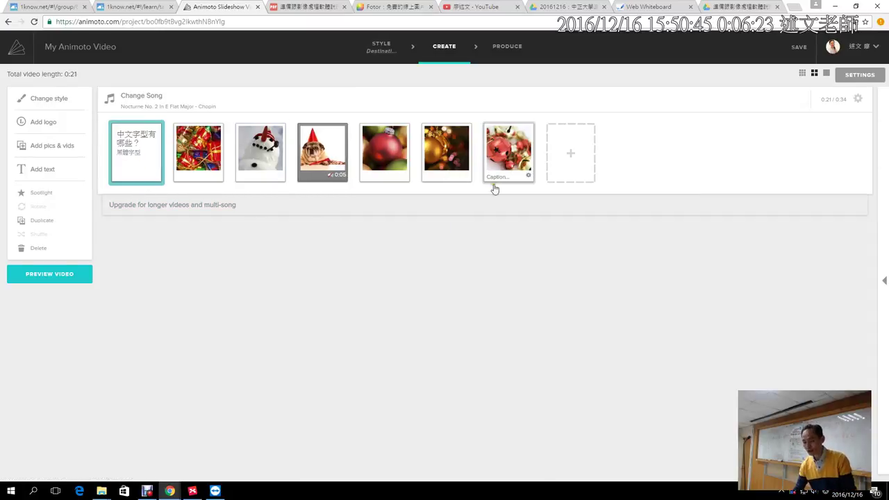
click(73, 275)
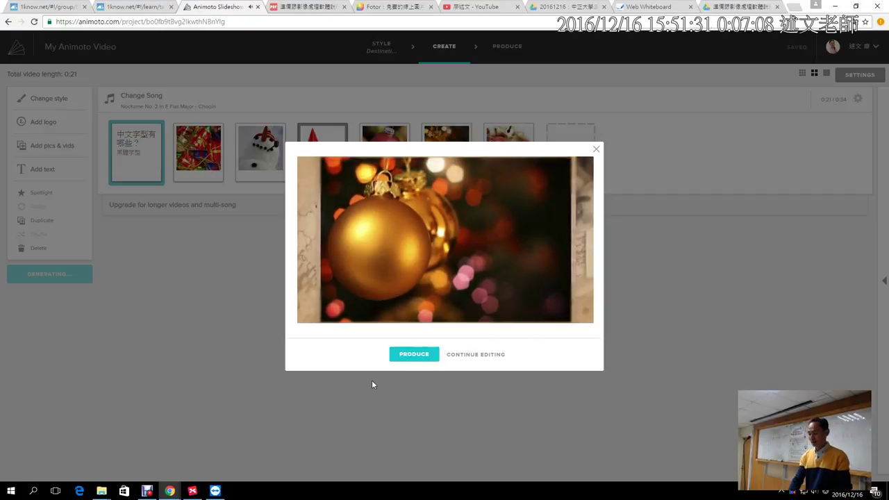
click(467, 355)
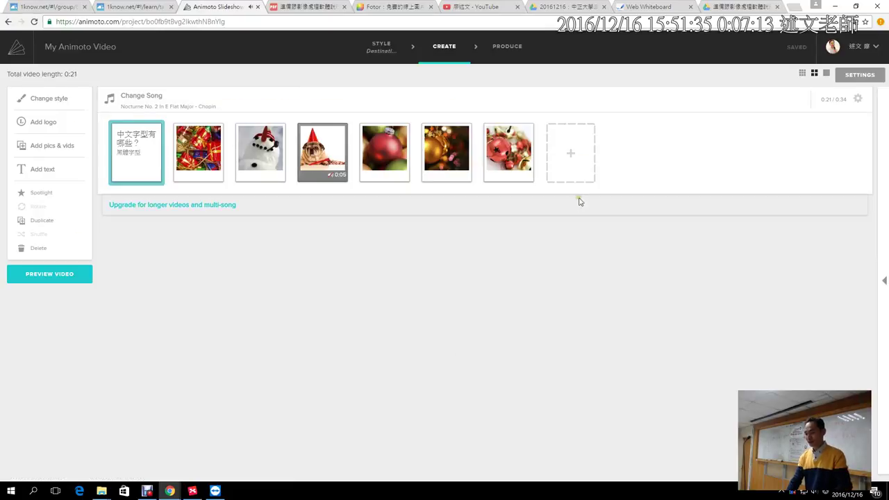